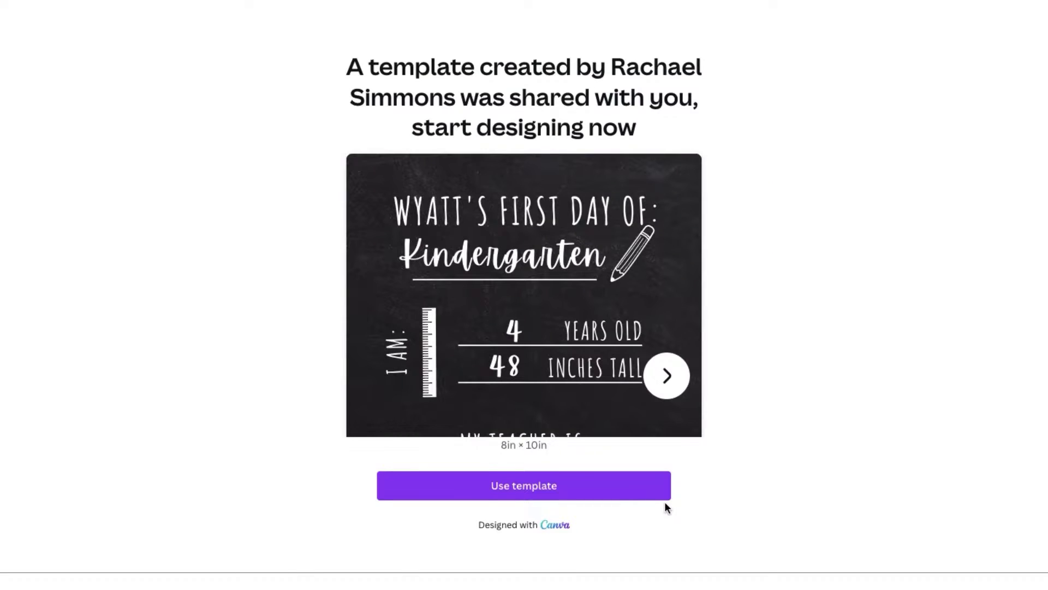
# Make an editable copy of the chalkboard Back to School template, signing in with Google
pyautogui.click(635, 494)
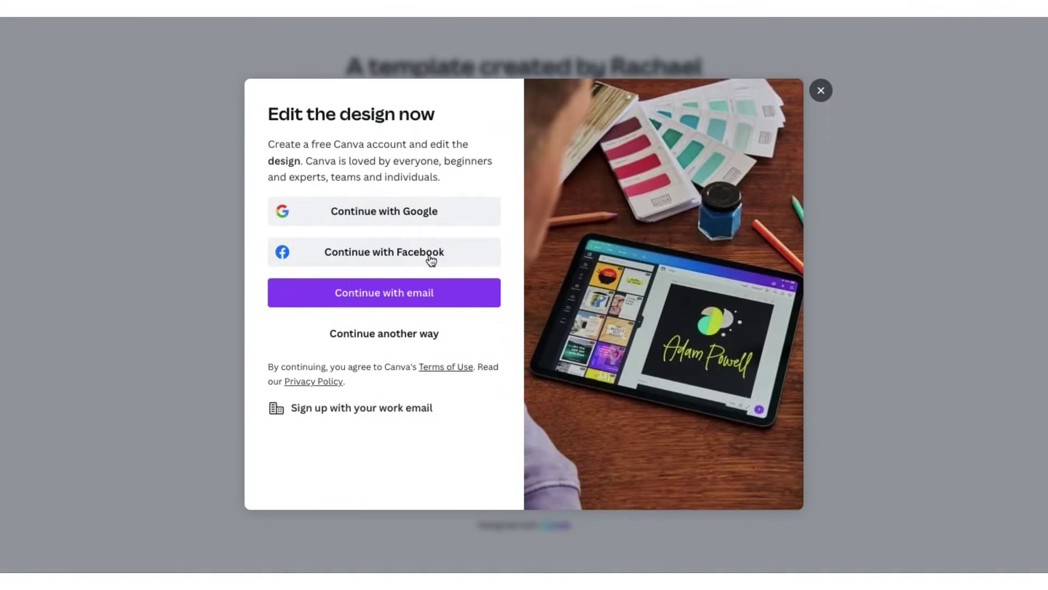
pyautogui.click(412, 217)
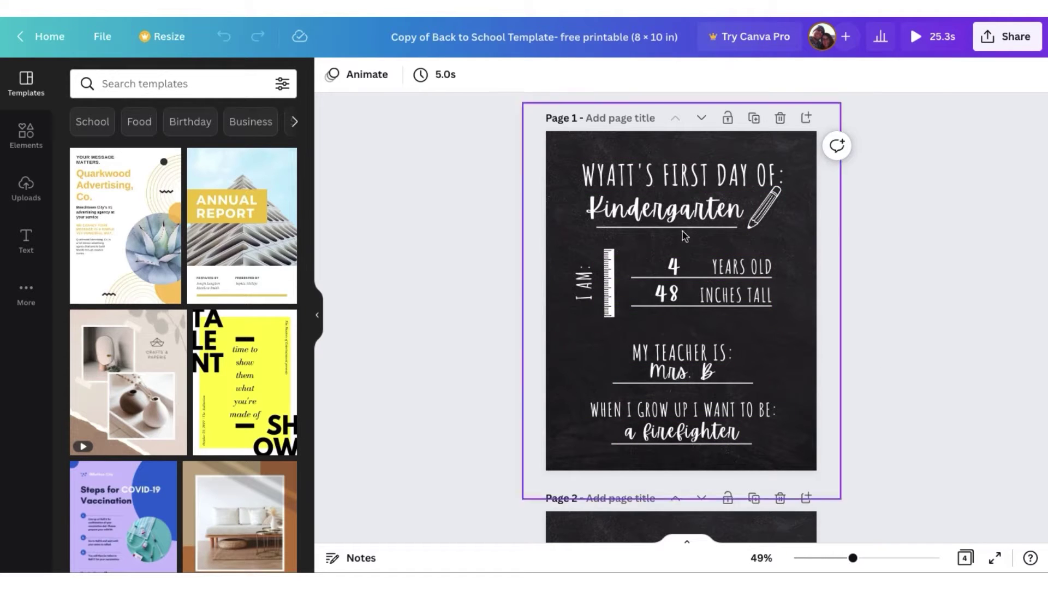
# Replace the child's name in the title with the new child's name
pyautogui.click(634, 184)
pyautogui.moveTo(655, 181); pyautogui.dragTo(585, 168)
pyautogui.write("CALEN'S")
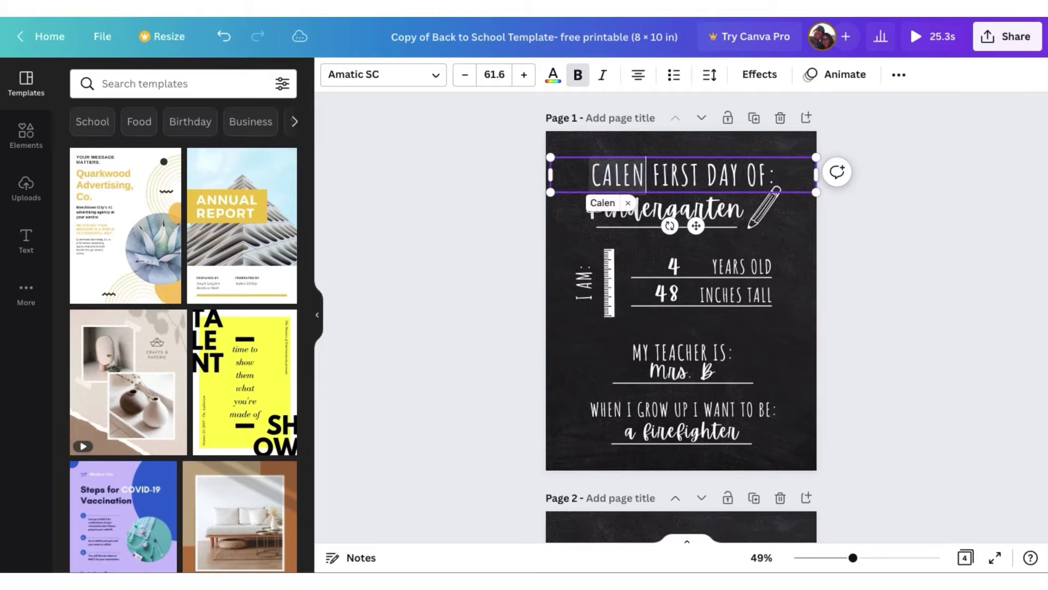
# Change 'Kindergarten' to 'preschool' and nudge the line slightly right
pyautogui.click(629, 215)
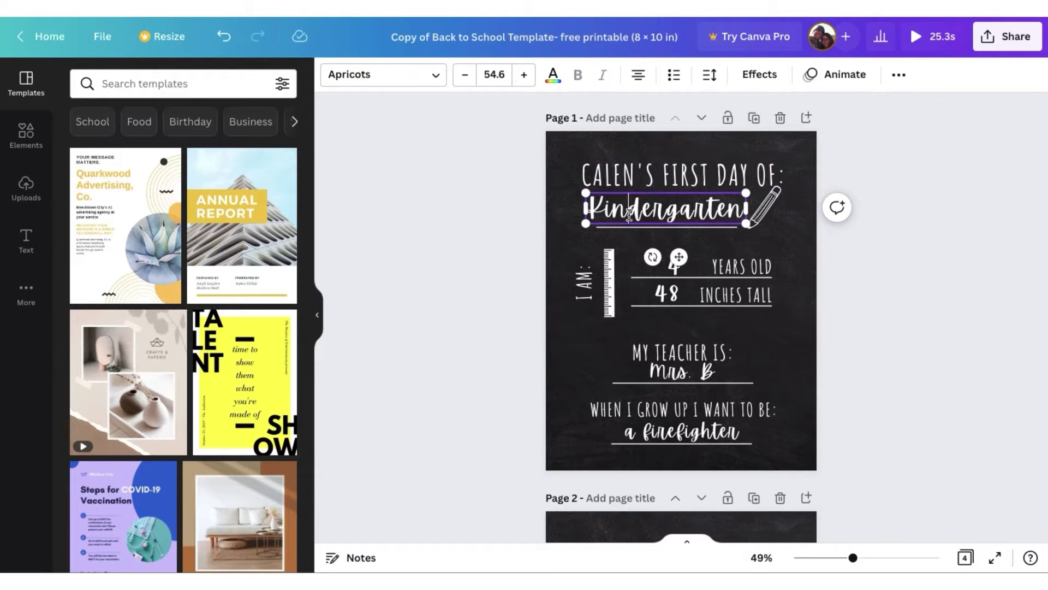
pyautogui.moveTo(591, 211); pyautogui.dragTo(736, 201)
pyautogui.press('BackSpace')
pyautogui.write('presch')
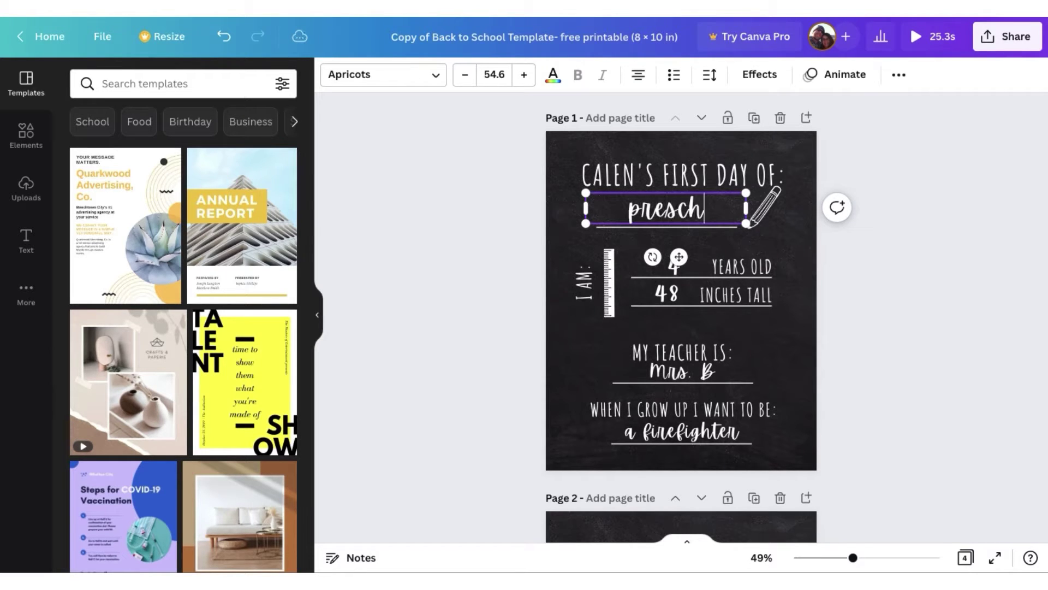
pyautogui.write('oo')
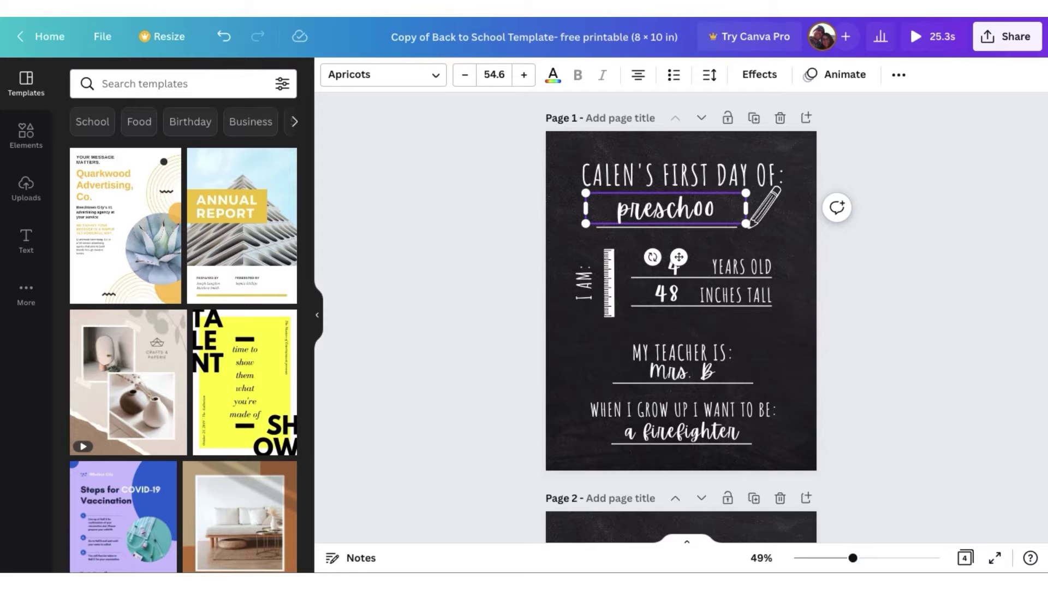
pyautogui.write('l')
pyautogui.click(856, 246)
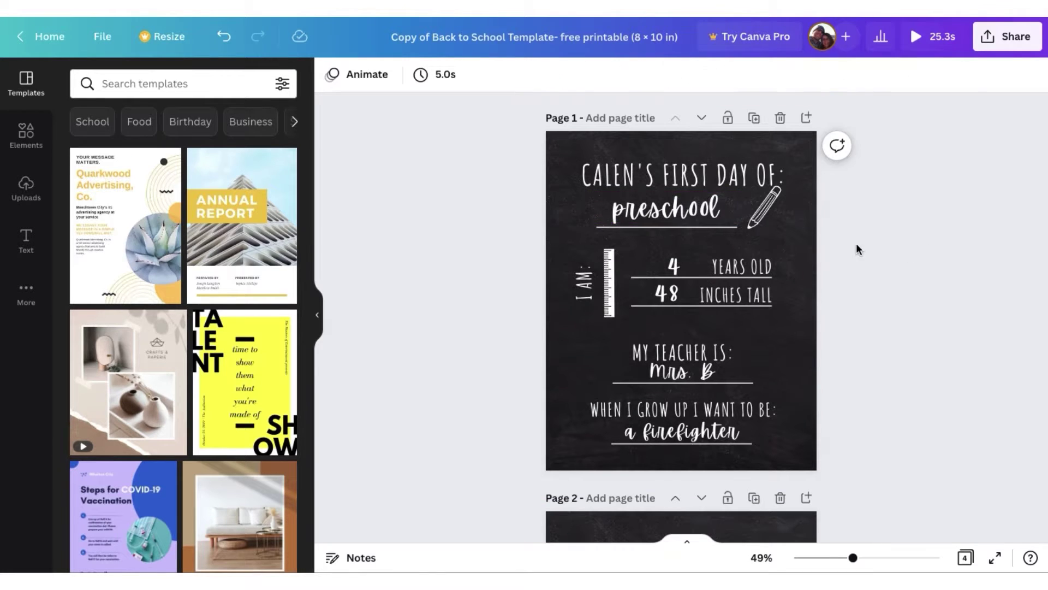
pyautogui.click(681, 209)
pyautogui.moveTo(682, 209); pyautogui.dragTo(692, 211)
# Change the age to 3 and the height to 39 inches
pyautogui.click(849, 319)
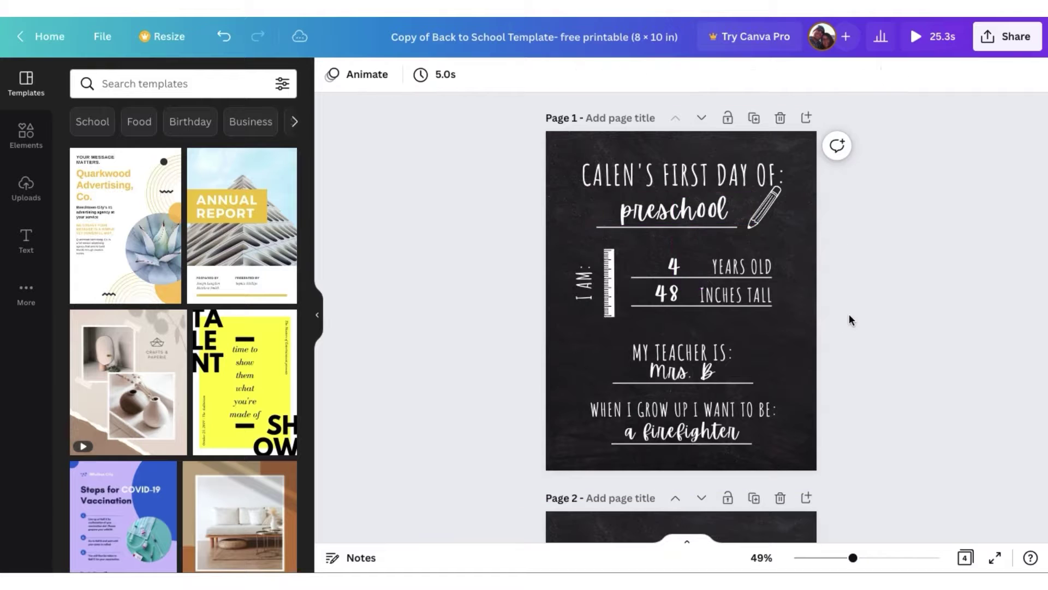
pyautogui.click(674, 271)
pyautogui.doubleClick(674, 268)
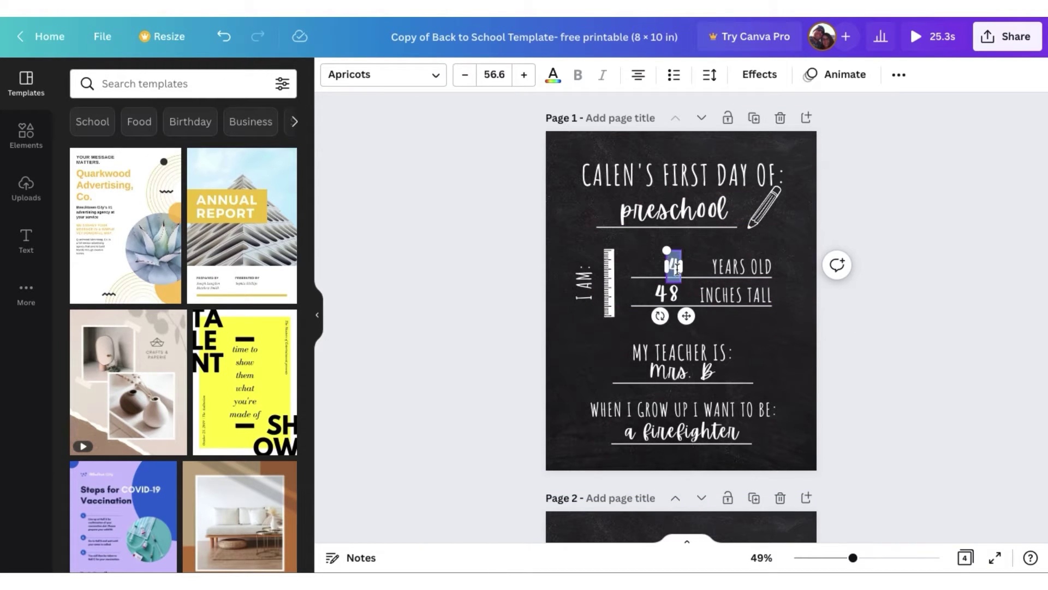
pyautogui.click(673, 288)
pyautogui.doubleClick(674, 290)
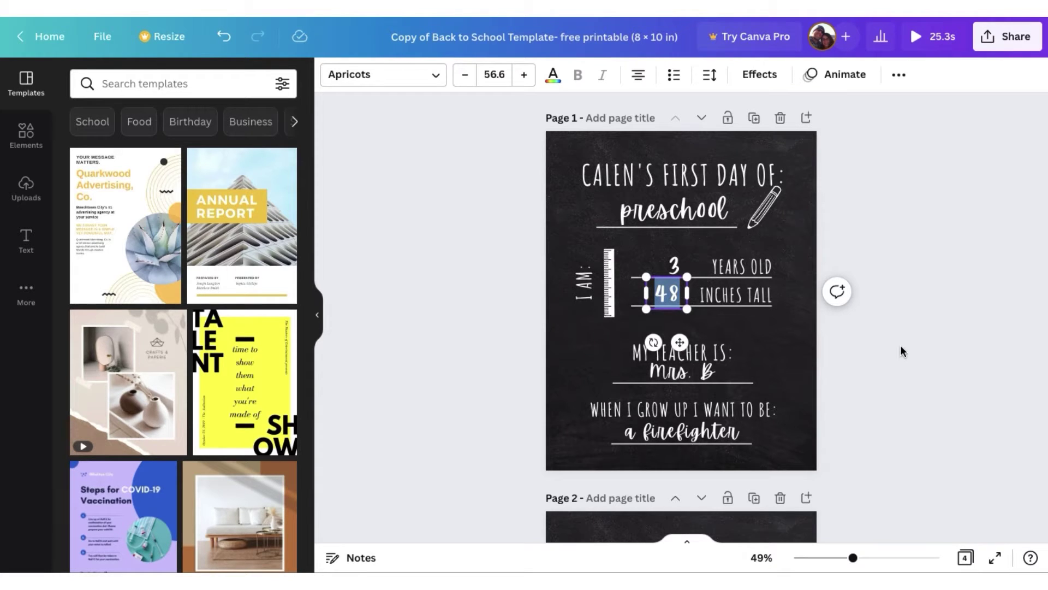
pyautogui.write('39')
# Replace the teacher's name after 'Mrs.' with the new teacher's first name
pyautogui.click(718, 372)
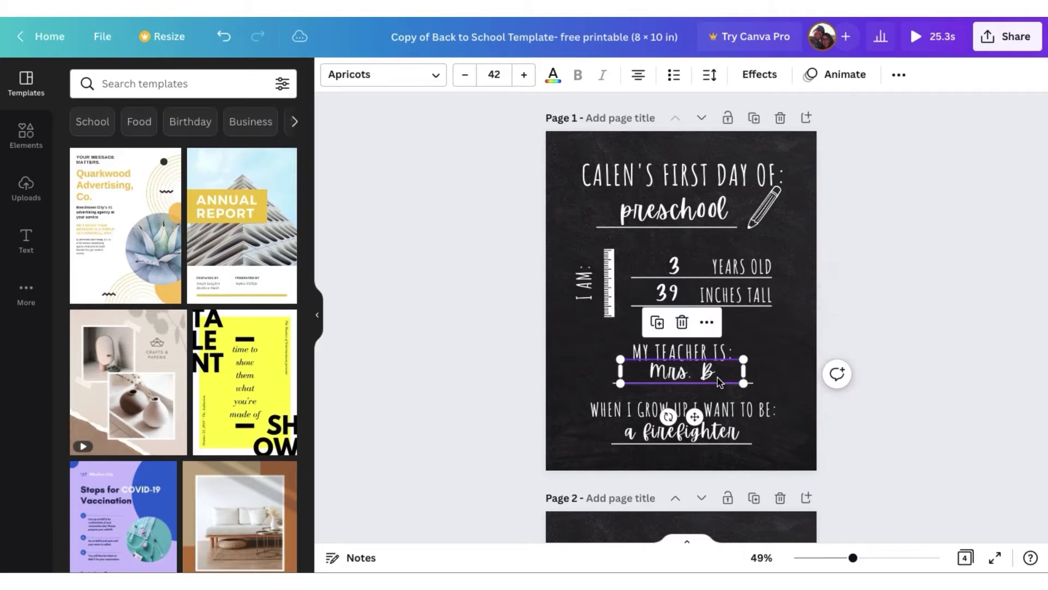
pyautogui.doubleClick(718, 376)
pyautogui.click(718, 375)
pyautogui.press('BackSpace')
pyautogui.write('Jessica')
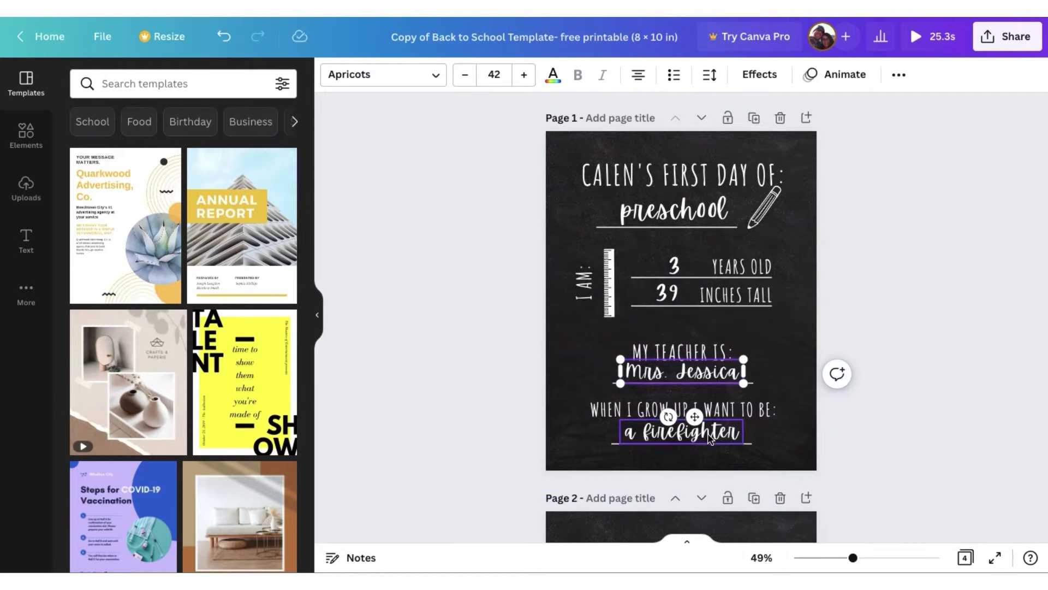
# Change the career to 'a police officer', widened to one line and recentred
pyautogui.click(709, 434)
pyautogui.doubleClick(709, 434)
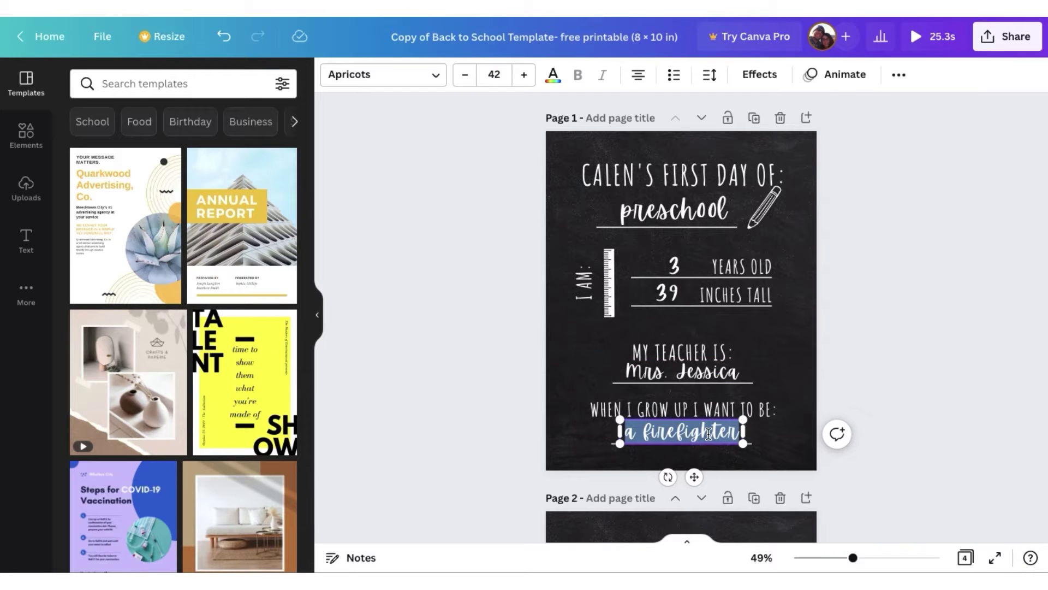
pyautogui.write('a police offi')
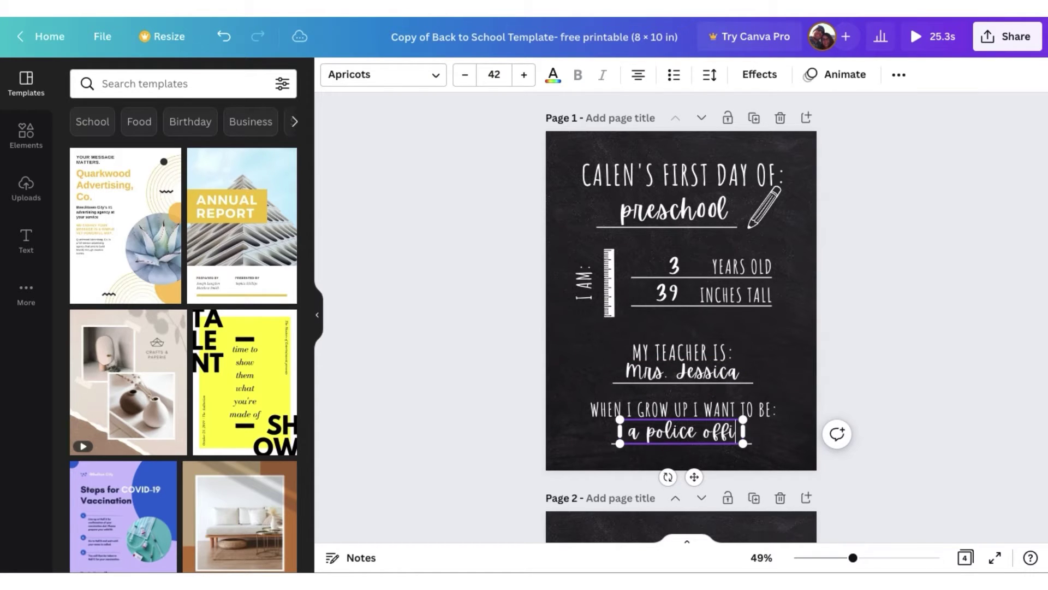
pyautogui.write('cer')
pyautogui.moveTo(747, 442); pyautogui.dragTo(772, 439)
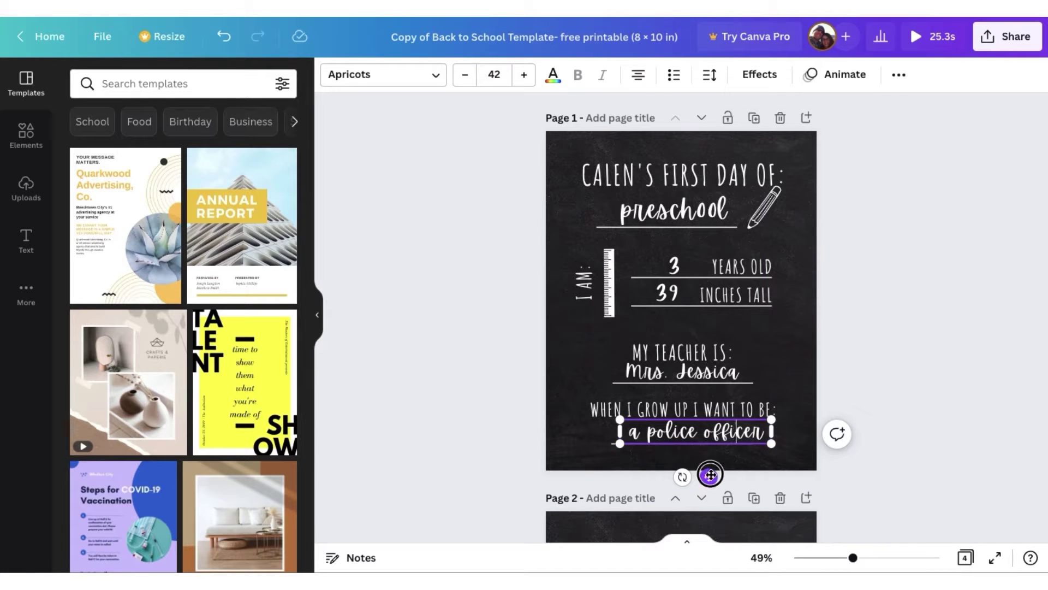
pyautogui.moveTo(710, 474); pyautogui.dragTo(704, 474)
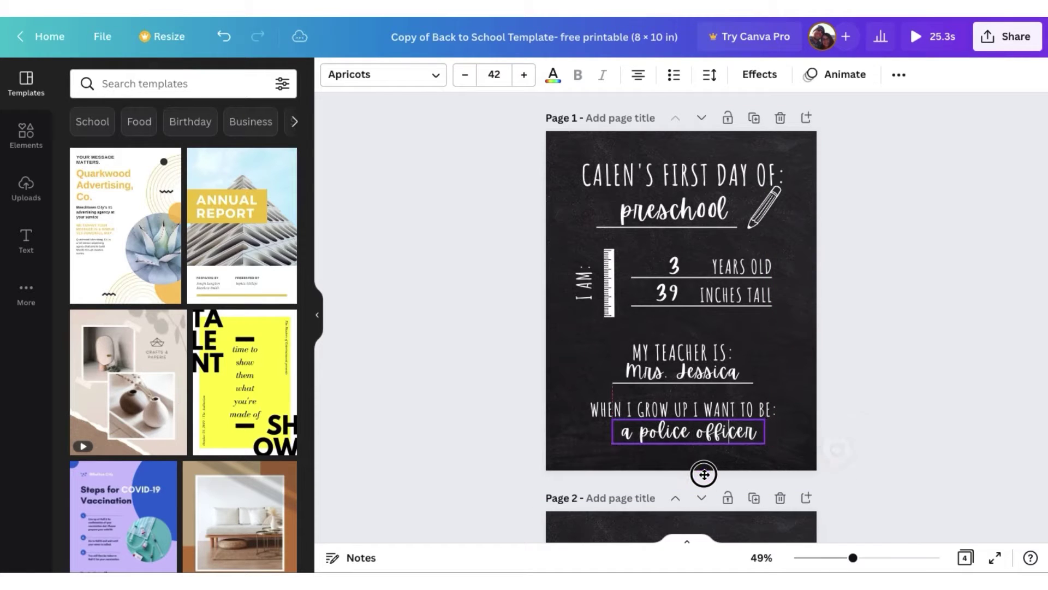
pyautogui.click(913, 427)
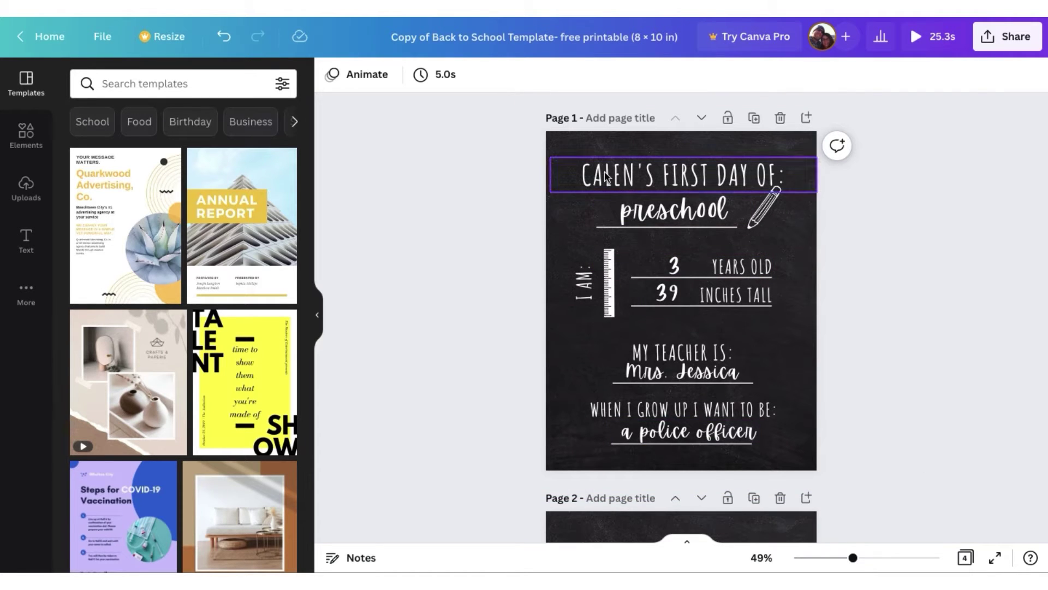
# Add a red apple graphic from an Elements search for 'apple' and shrink it
pyautogui.click(580, 152)
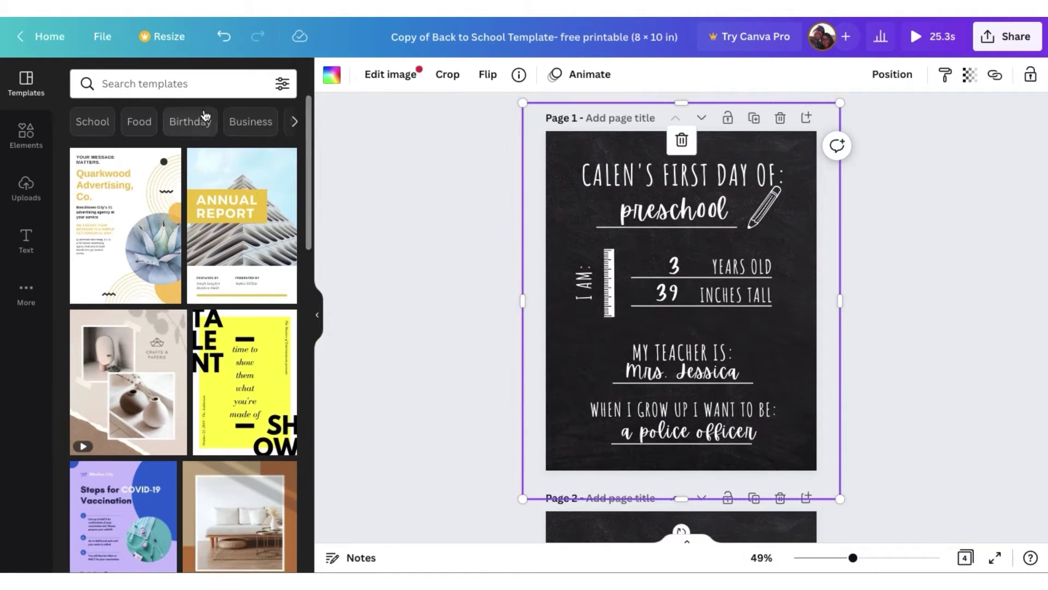
pyautogui.click(37, 139)
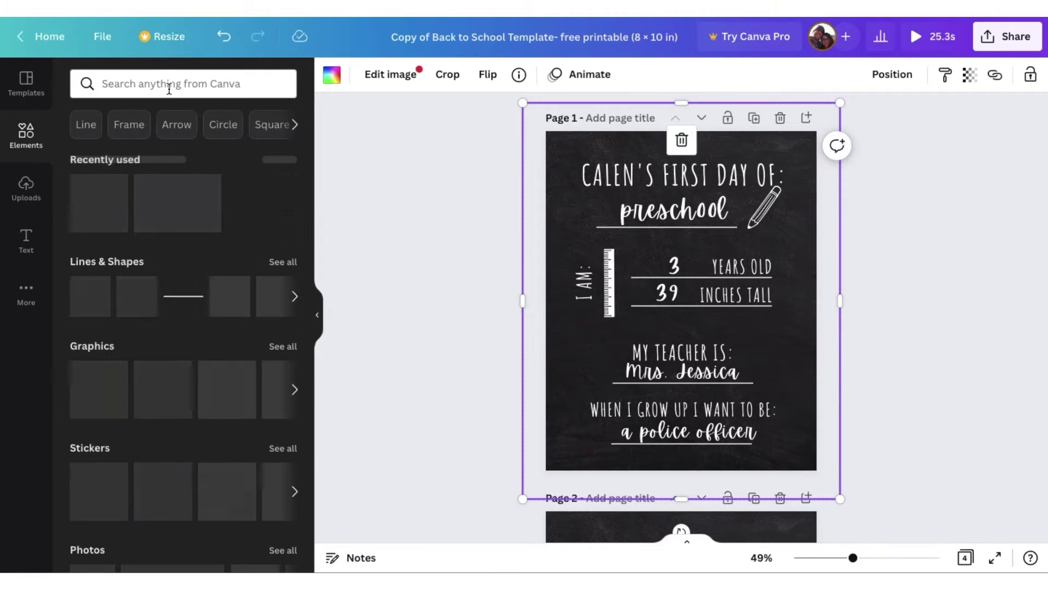
pyautogui.click(164, 83)
pyautogui.write('apple')
pyautogui.press('Return')
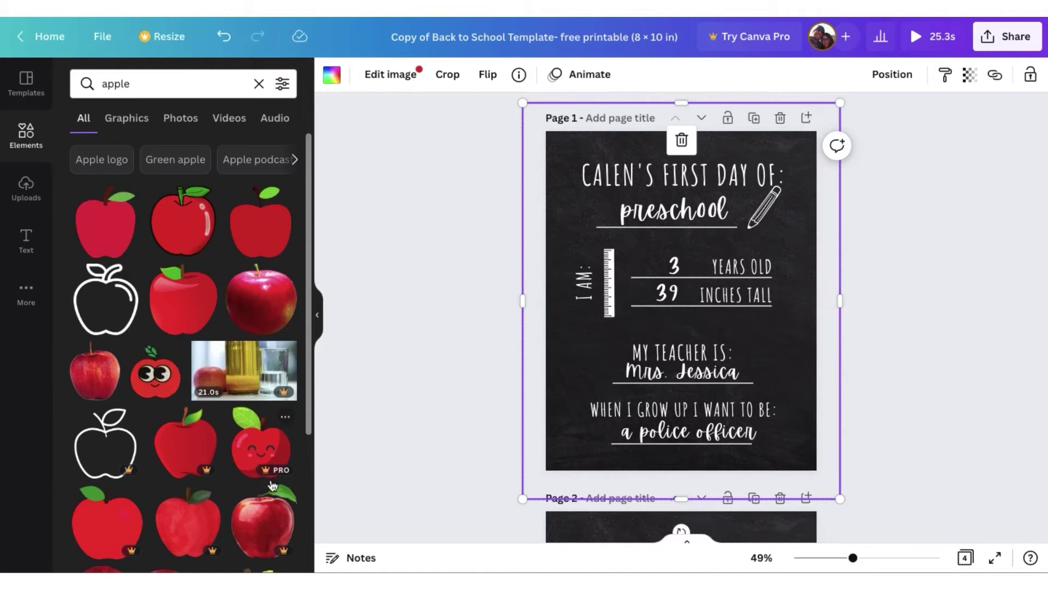
pyautogui.click(107, 223)
pyautogui.moveTo(740, 362); pyautogui.dragTo(574, 164)
# Send the apple backward twice so it sits behind the title text
pyautogui.rightClick(582, 186)
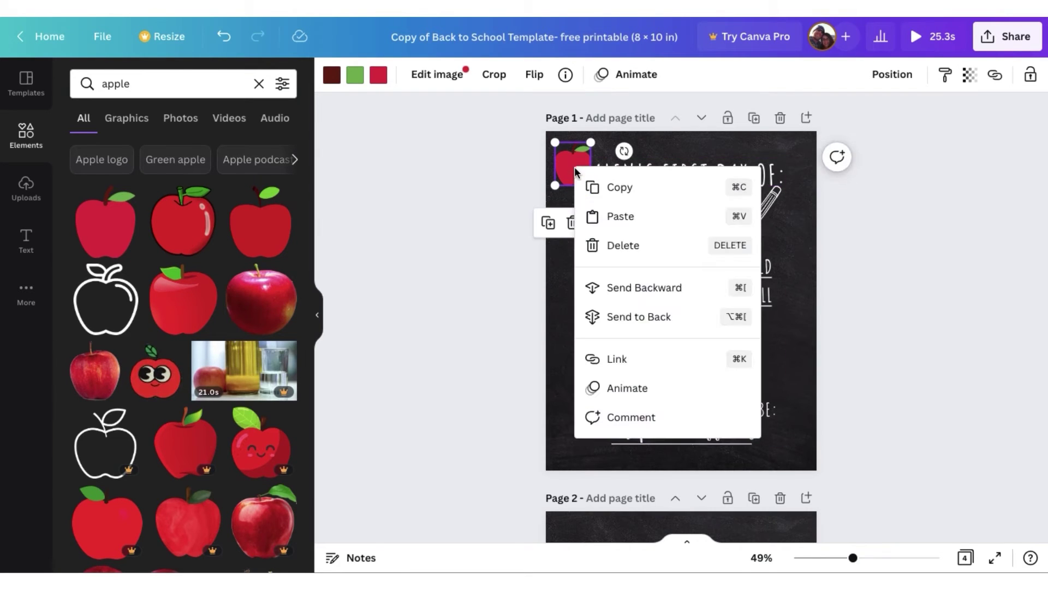
pyautogui.click(606, 295)
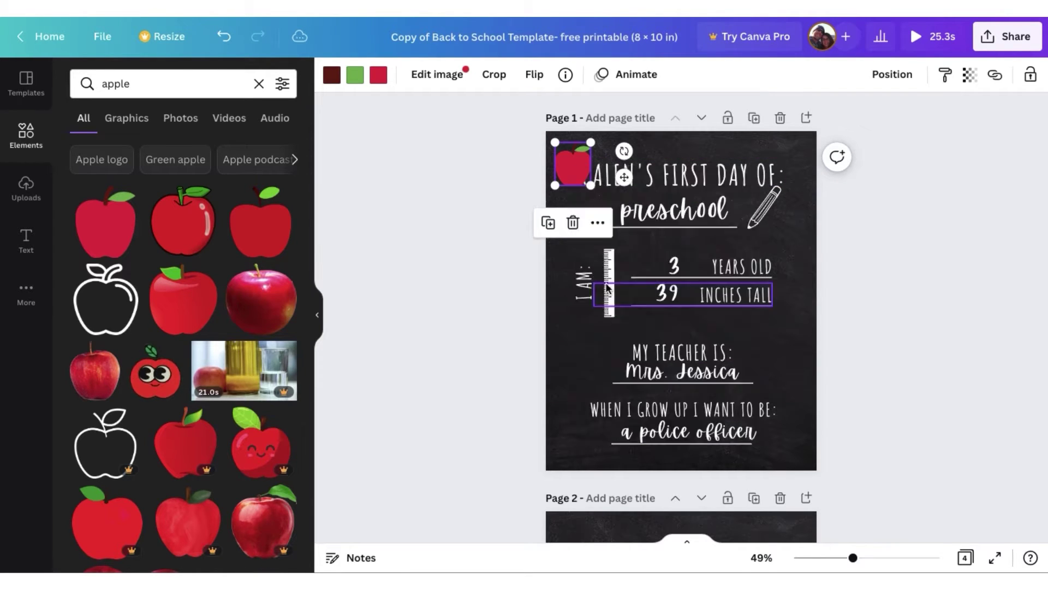
pyautogui.rightClick(575, 177)
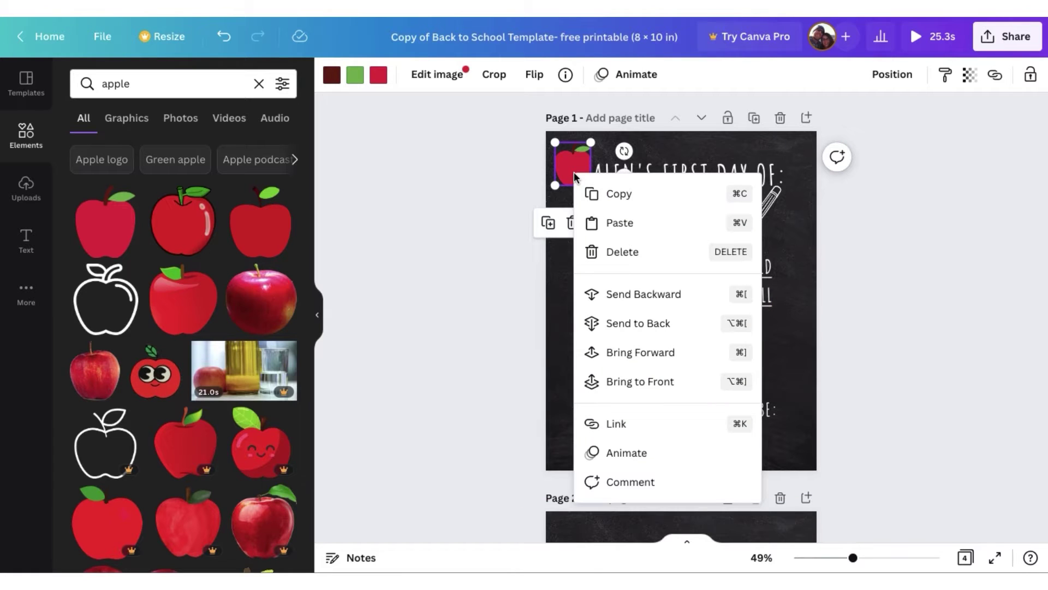
pyautogui.click(601, 294)
pyautogui.click(873, 263)
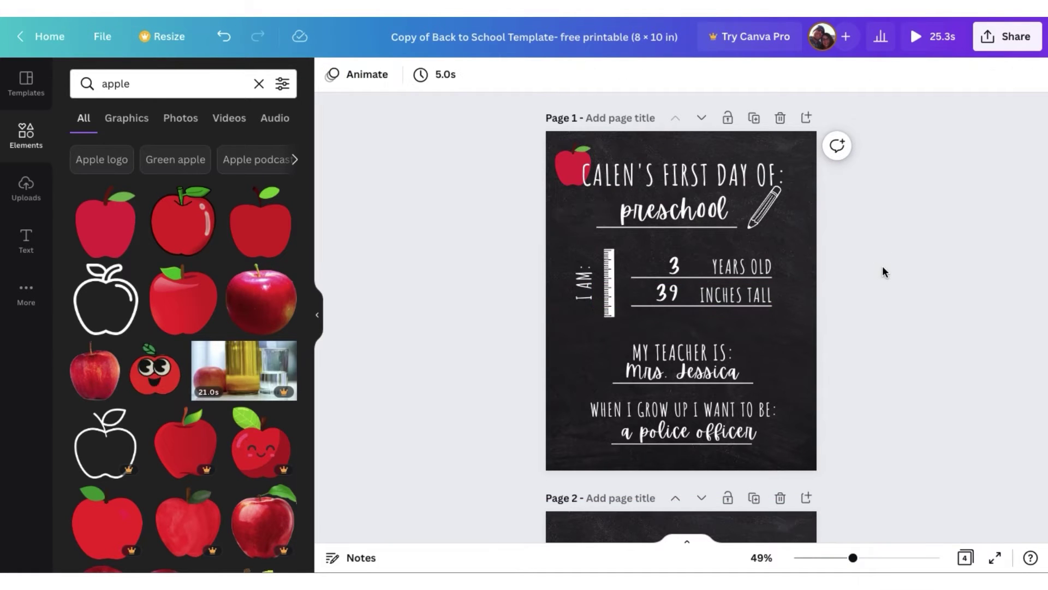
# Shrink the apple further and nudge it beside the start of the title
pyautogui.click(571, 158)
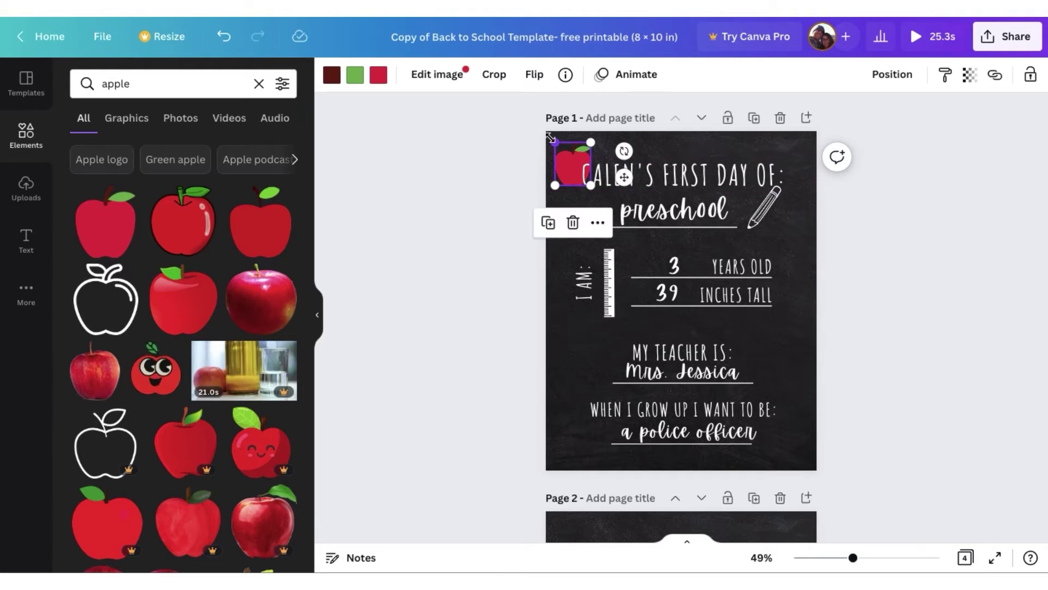
pyautogui.moveTo(555, 142); pyautogui.dragTo(564, 152)
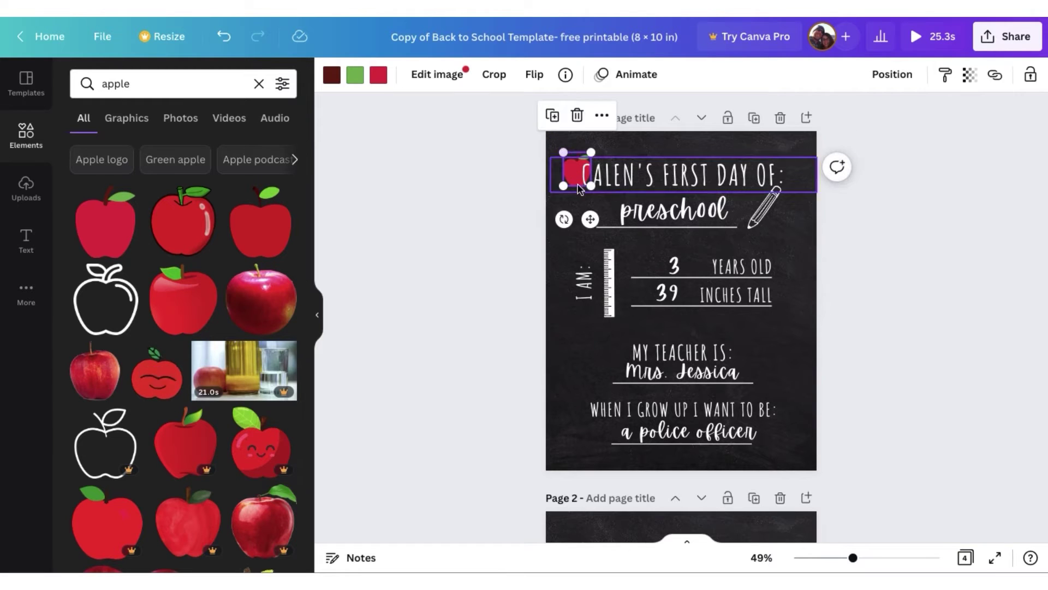
pyautogui.click(516, 187)
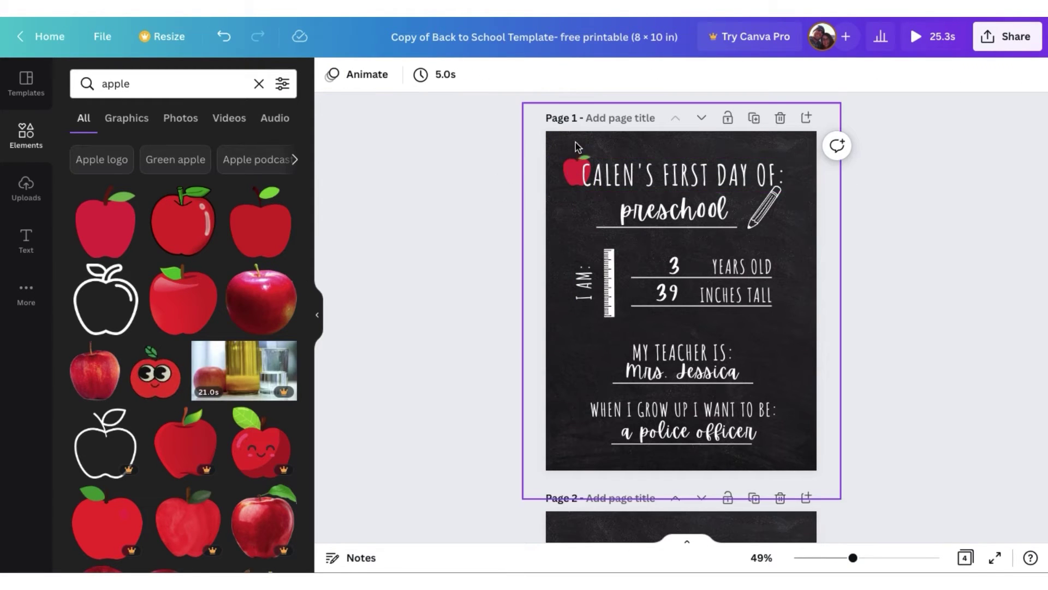
pyautogui.click(570, 171)
pyautogui.moveTo(576, 157); pyautogui.dragTo(572, 155)
pyautogui.click(989, 249)
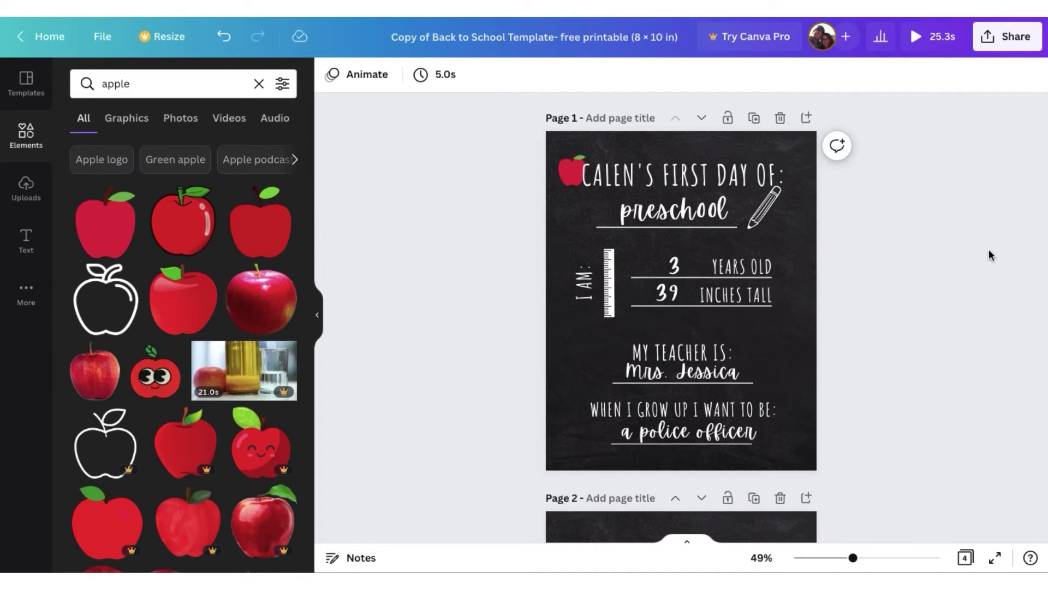
# Choose PDF Print as the download file type and open the page selection
pyautogui.click(1008, 36)
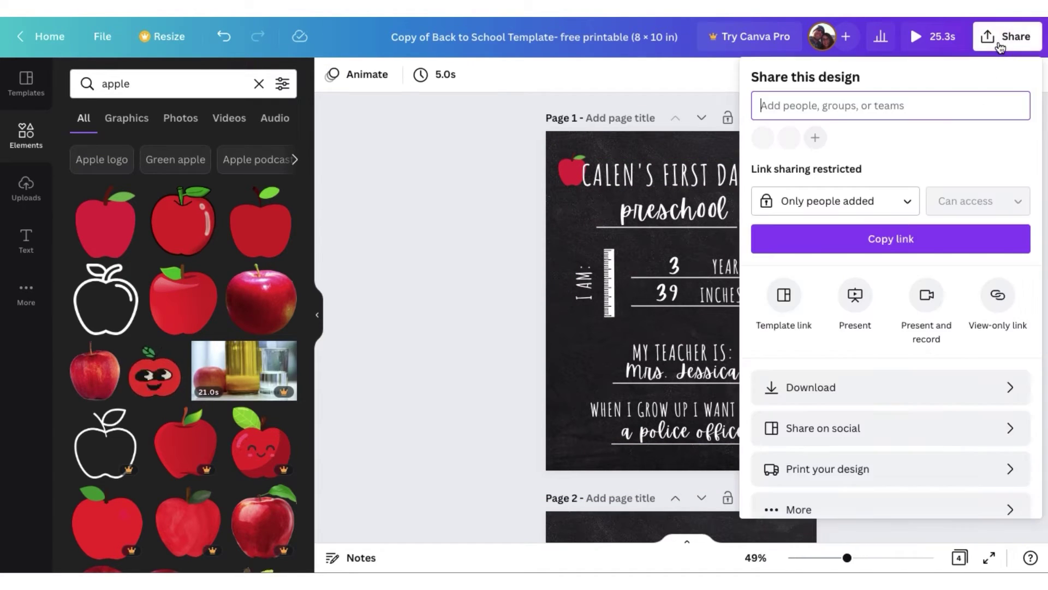
pyautogui.click(808, 392)
pyautogui.click(813, 140)
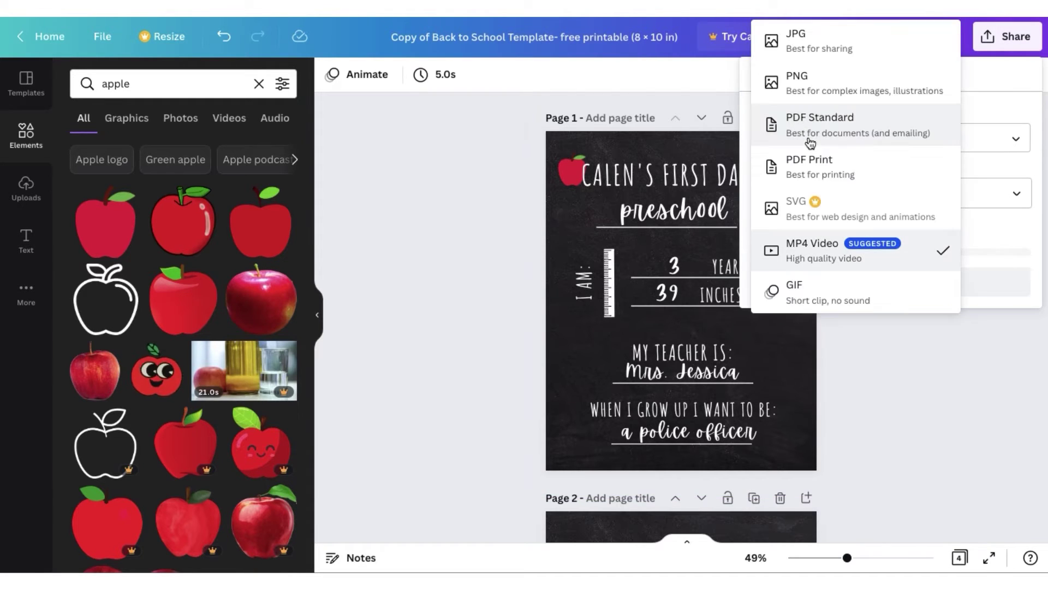
pyautogui.click(810, 164)
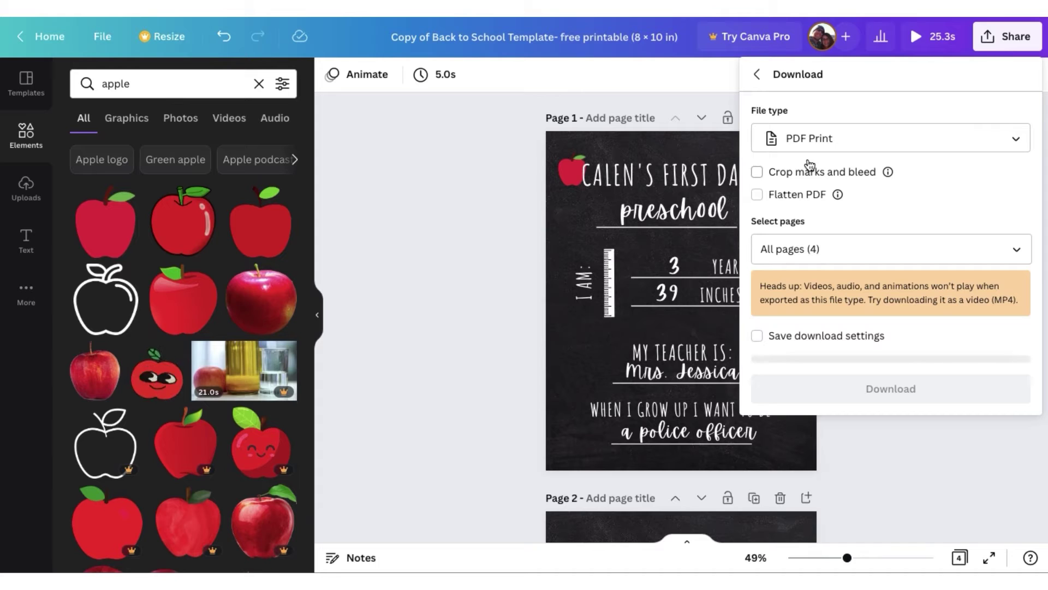
pyautogui.click(799, 250)
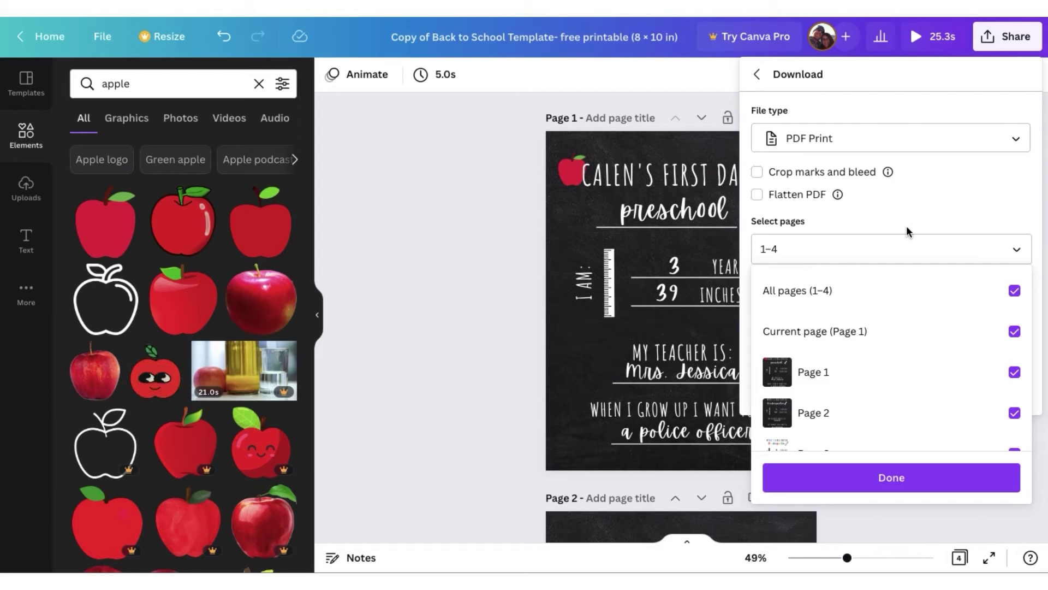
# Limit the PDF Print export to page 1 only
pyautogui.press('BackSpace')
pyautogui.press('BackSpace')
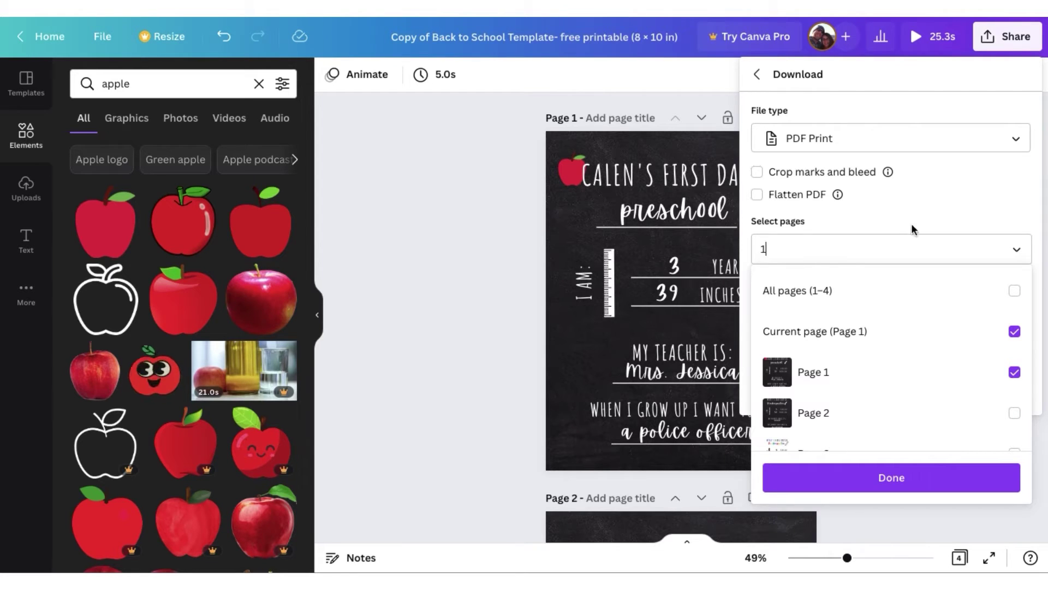
pyautogui.click(974, 183)
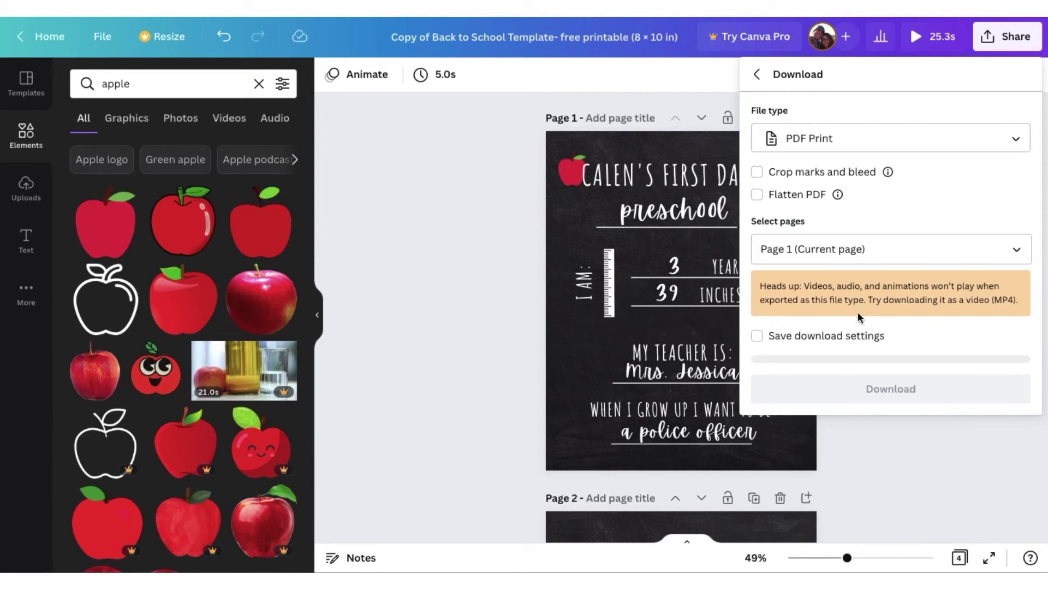
pyautogui.click(758, 195)
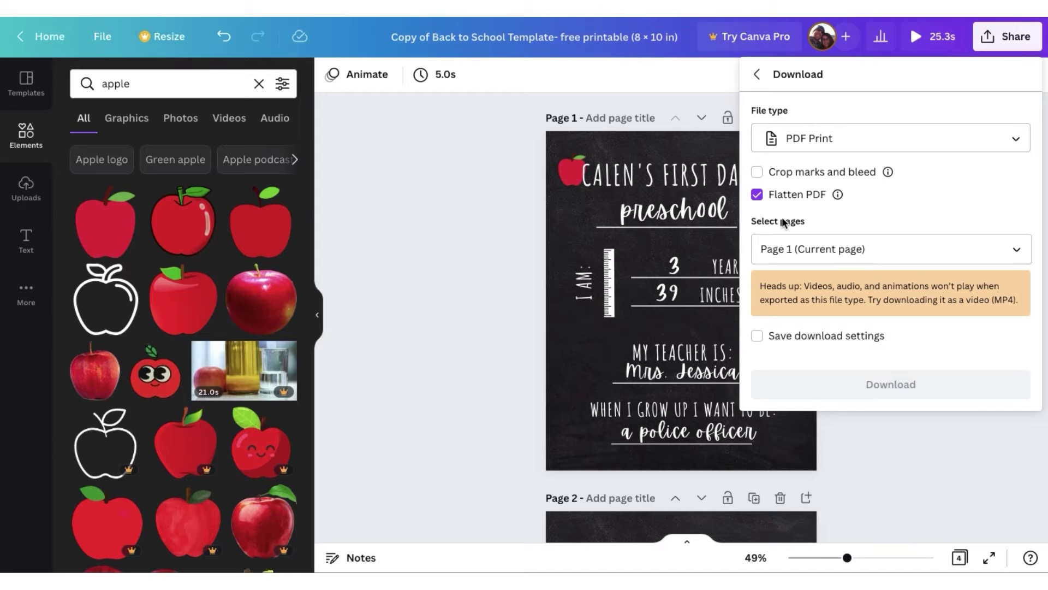
pyautogui.click(757, 172)
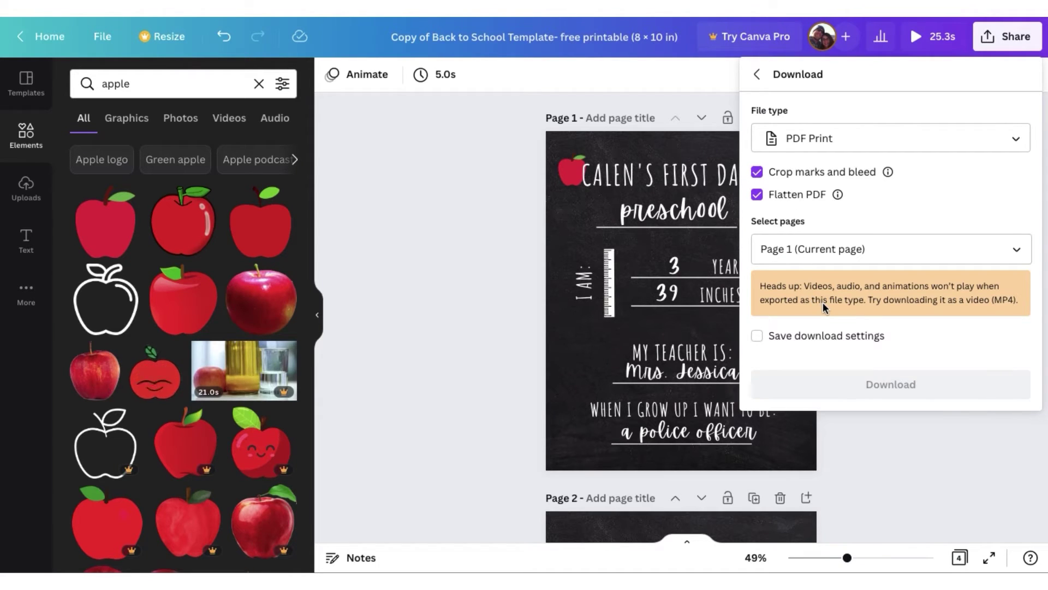
# Save the download settings with crop marks and Flatten PDF off, then download
pyautogui.click(782, 336)
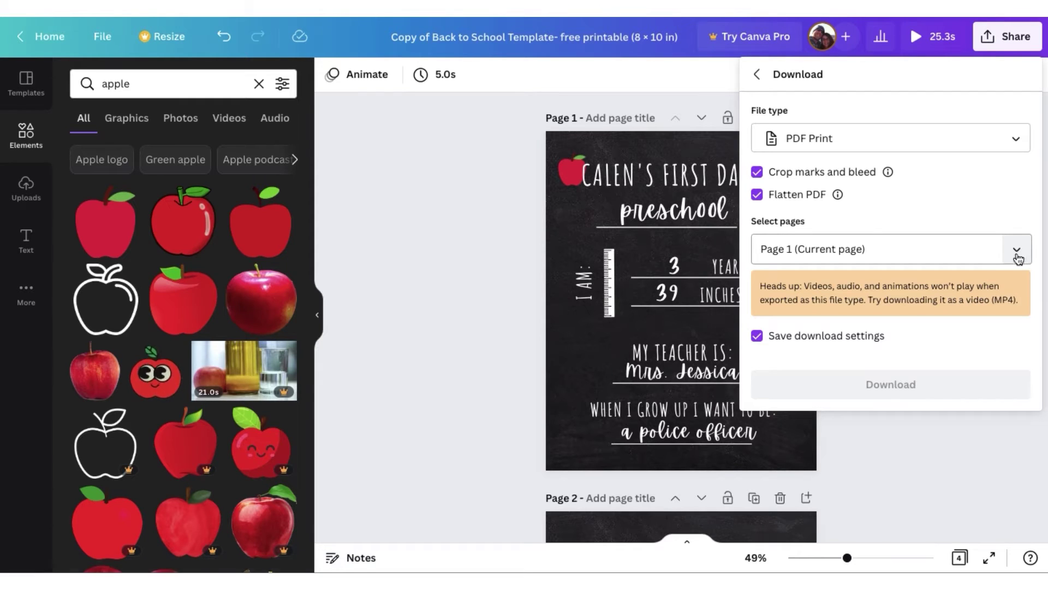
pyautogui.click(756, 172)
pyautogui.click(758, 195)
pyautogui.click(823, 377)
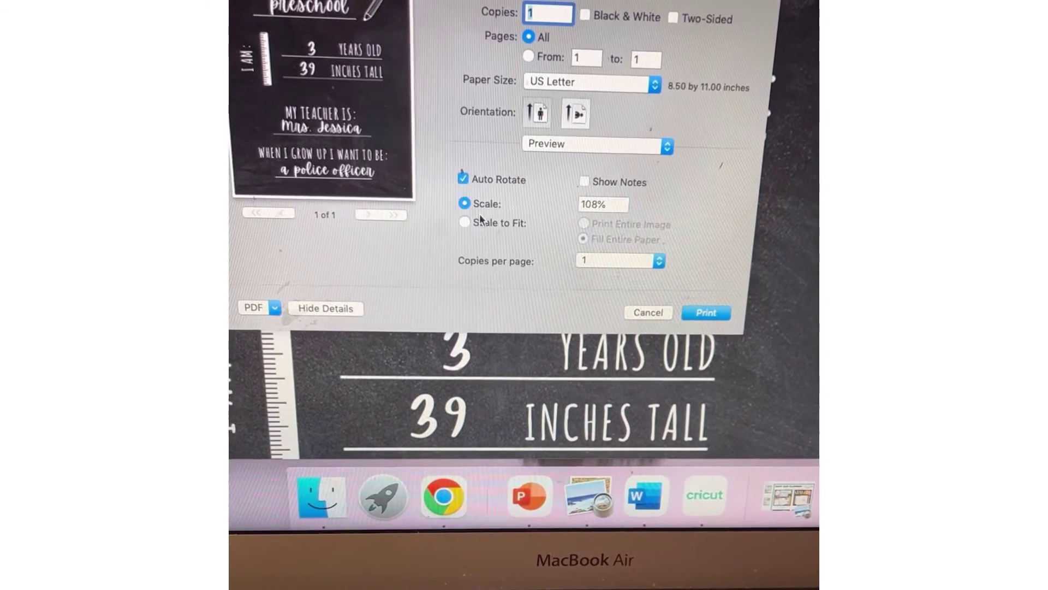
# Set the print to Scale to Fit with Best quality under Media & Quality
pyautogui.click(480, 221)
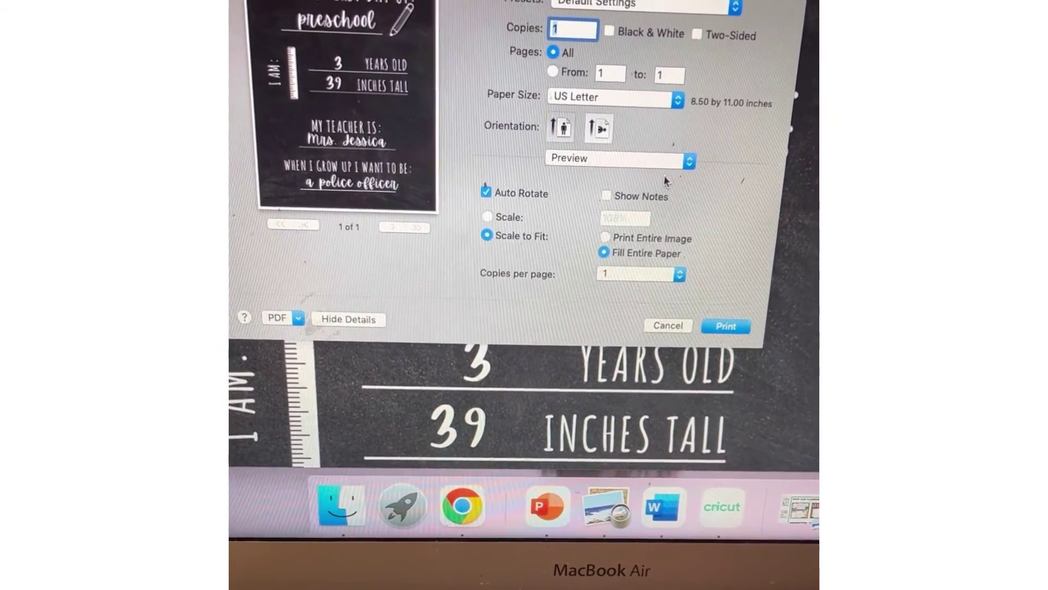
pyautogui.click(650, 148)
pyautogui.click(647, 186)
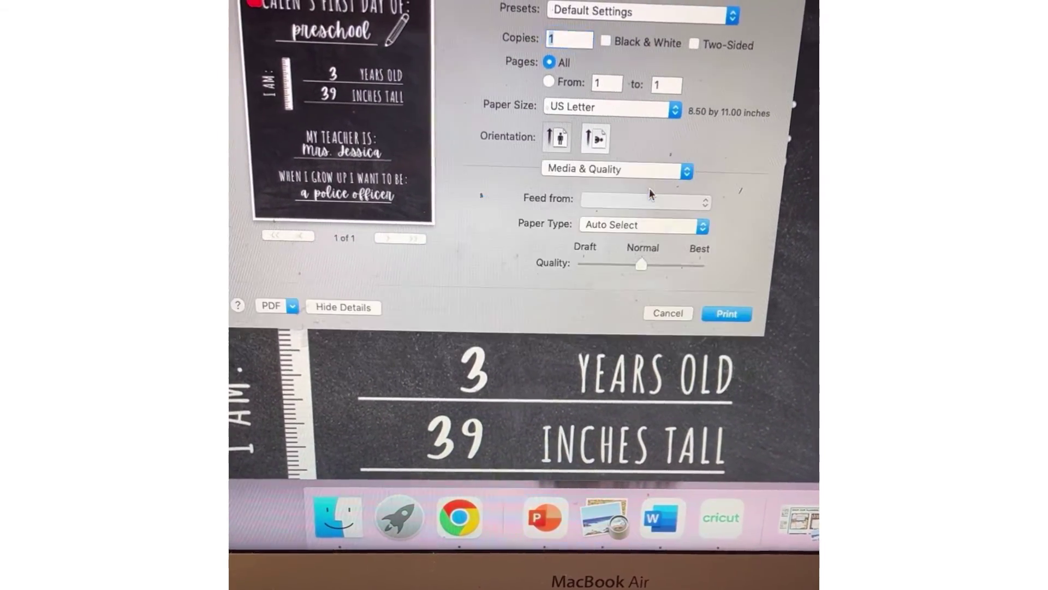
pyautogui.click(704, 262)
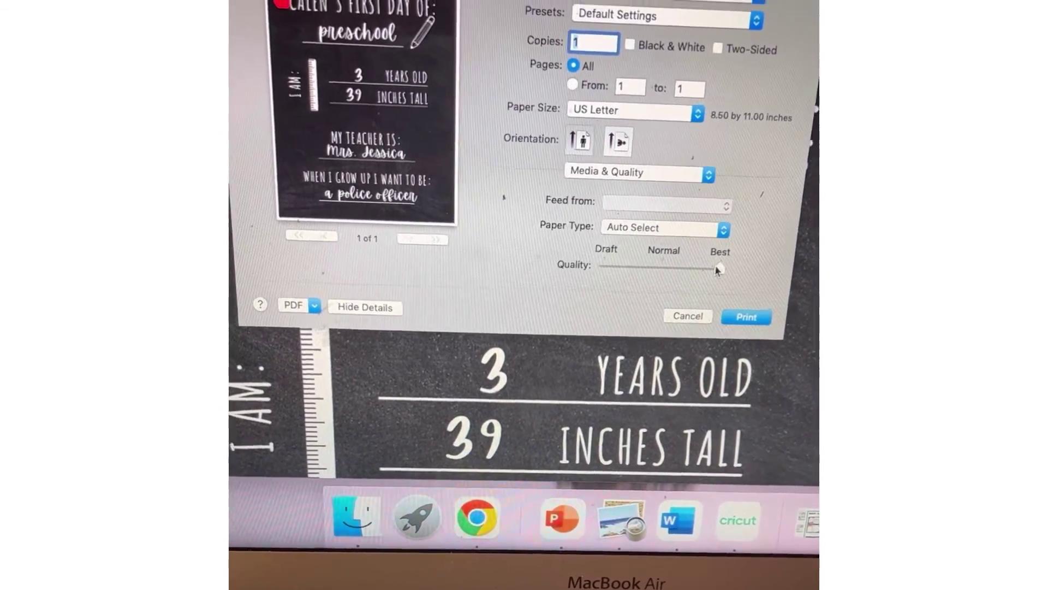